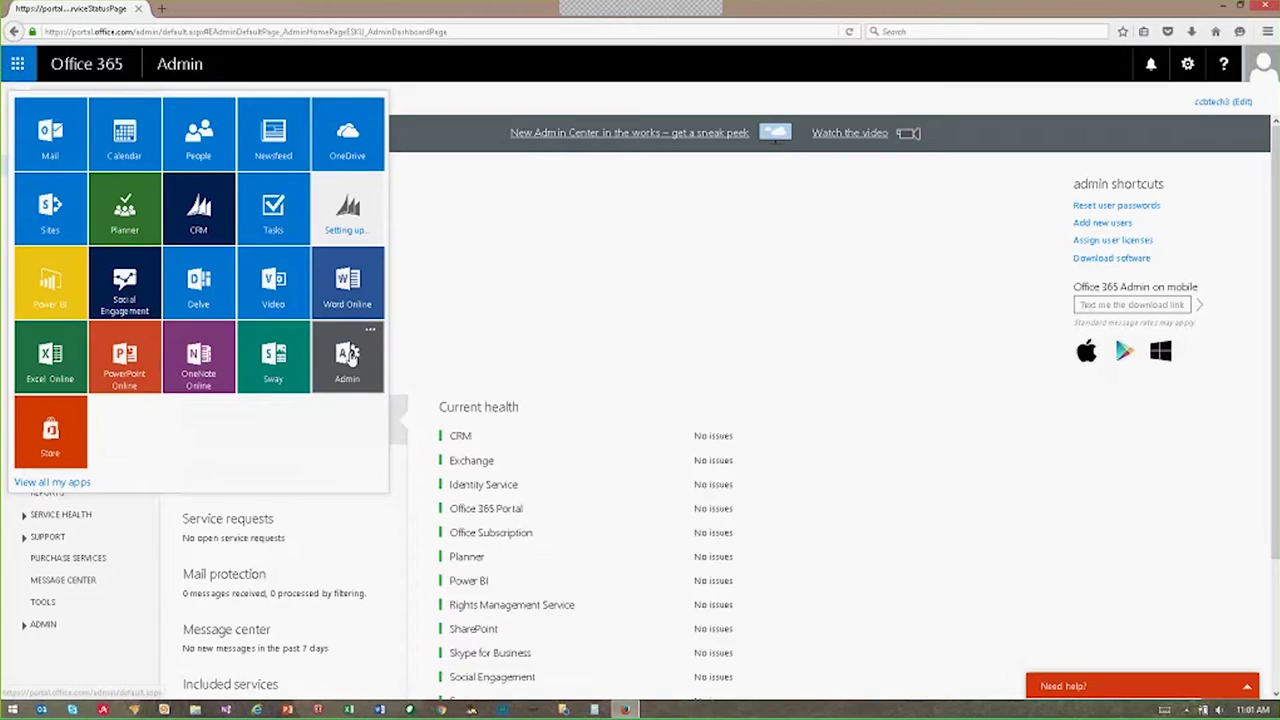
Open the Office 365 admin center and look over the service health overview on its dashboard
left_click(351, 360)
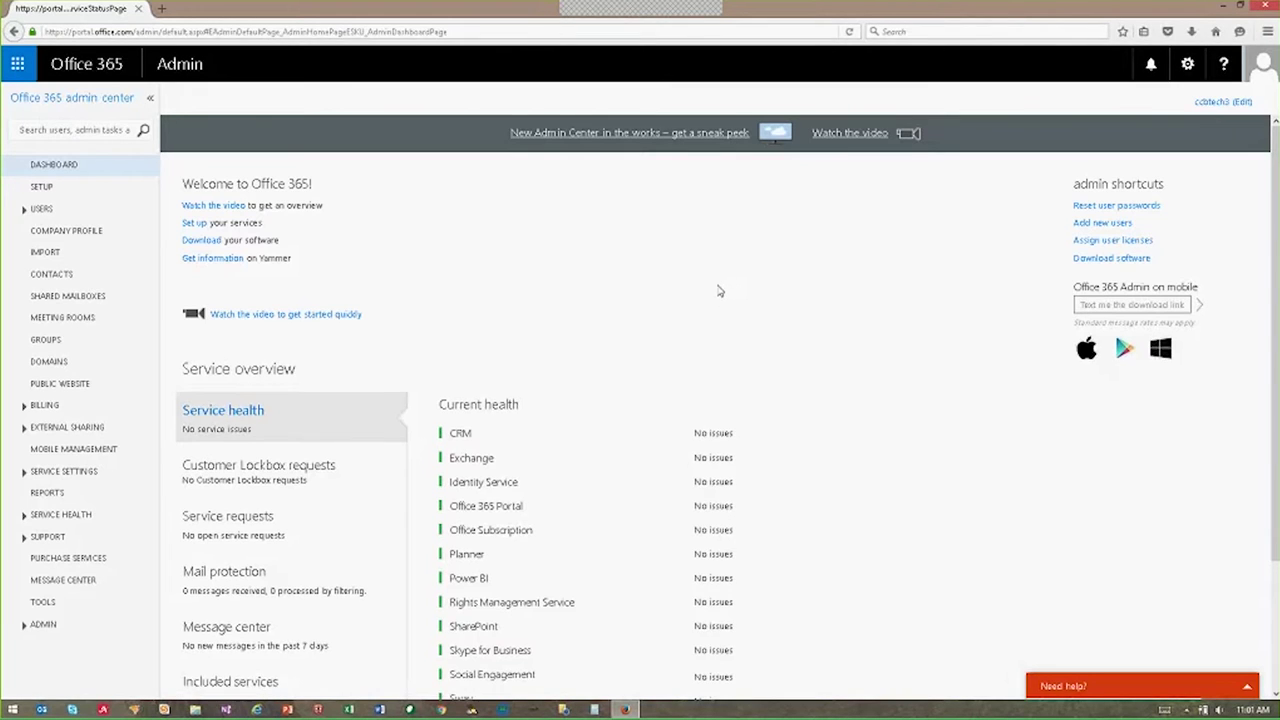
scroll(714, 298, "down", 1)
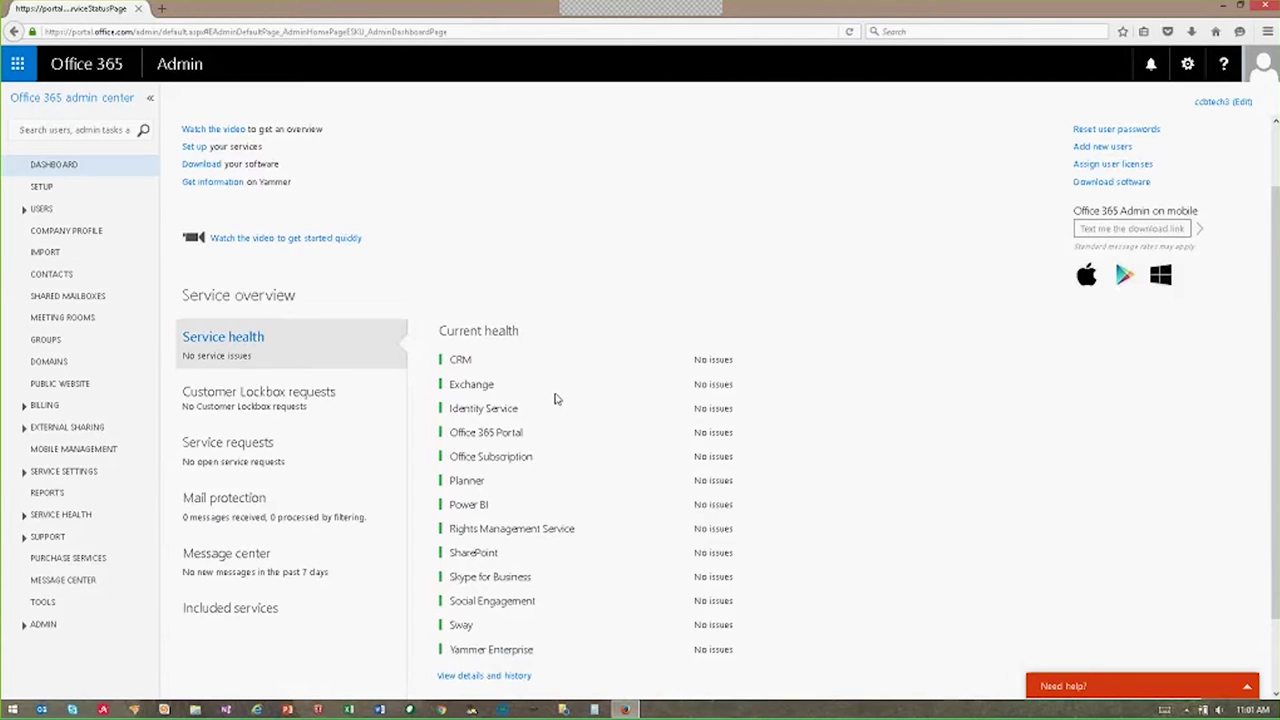
scroll(557, 396, "down", 1)
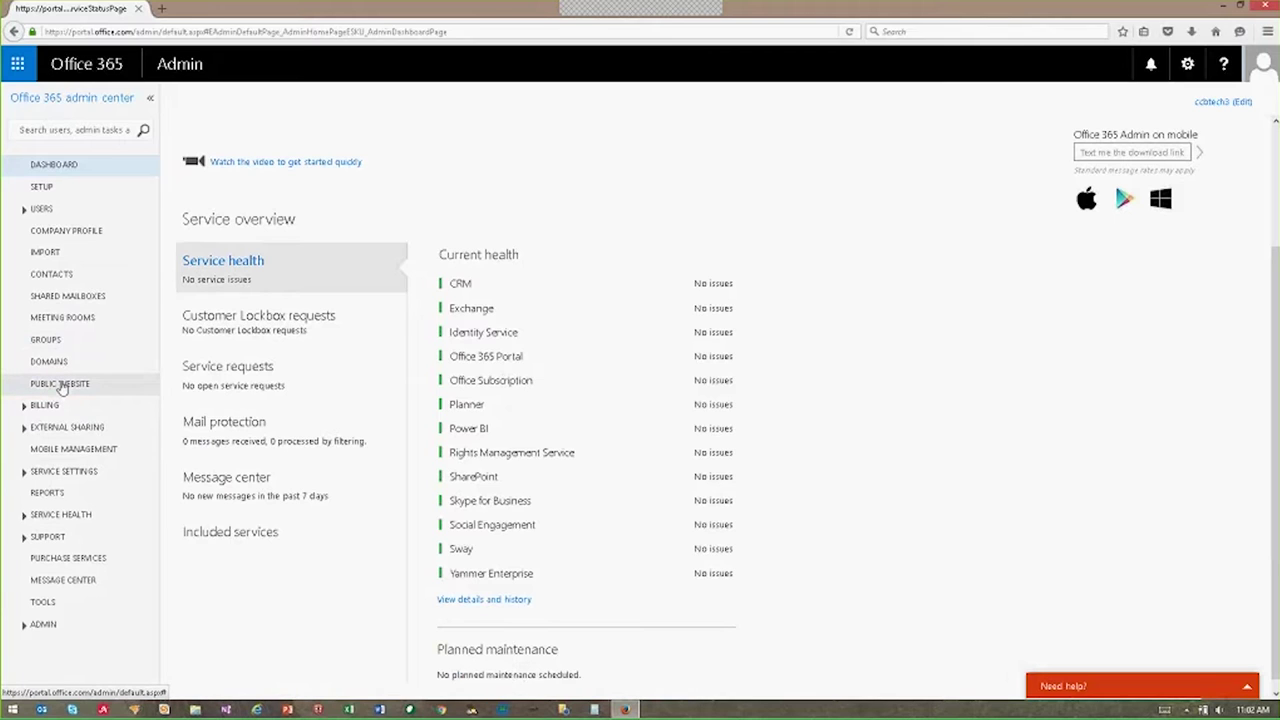
Show the active users list and select one user's account to examine its management options
left_click(40, 210)
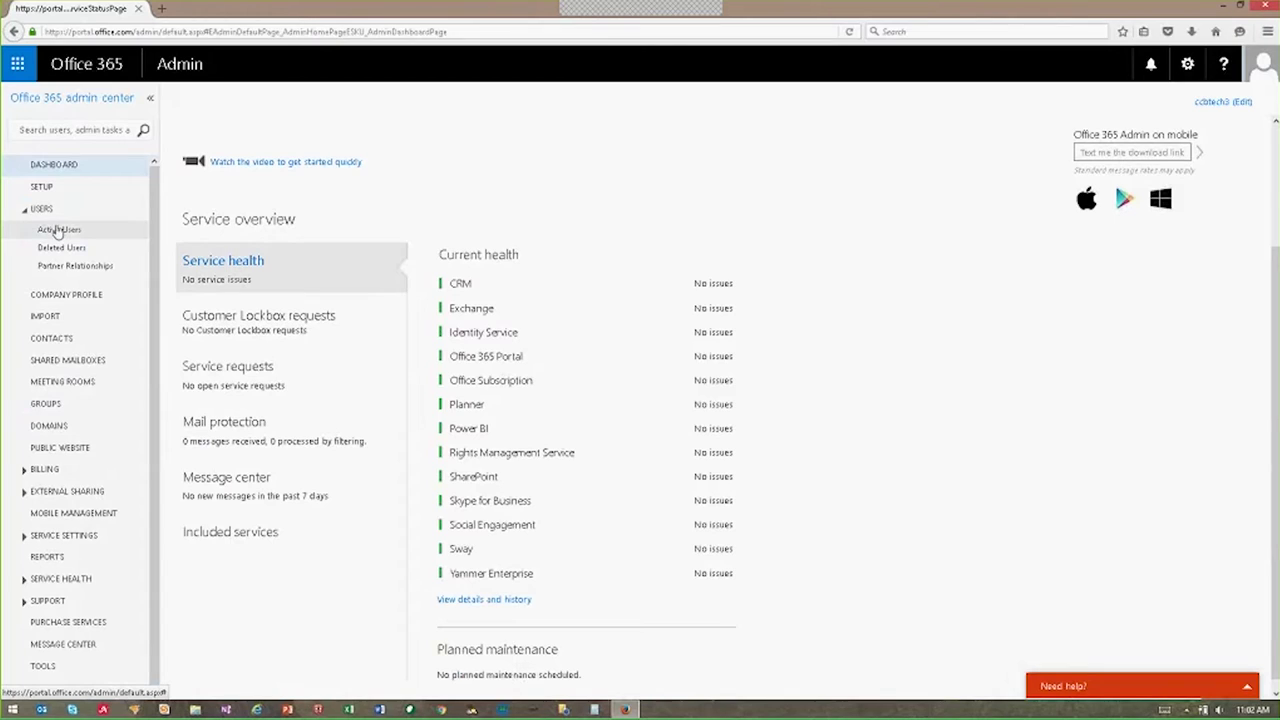
left_click(57, 230)
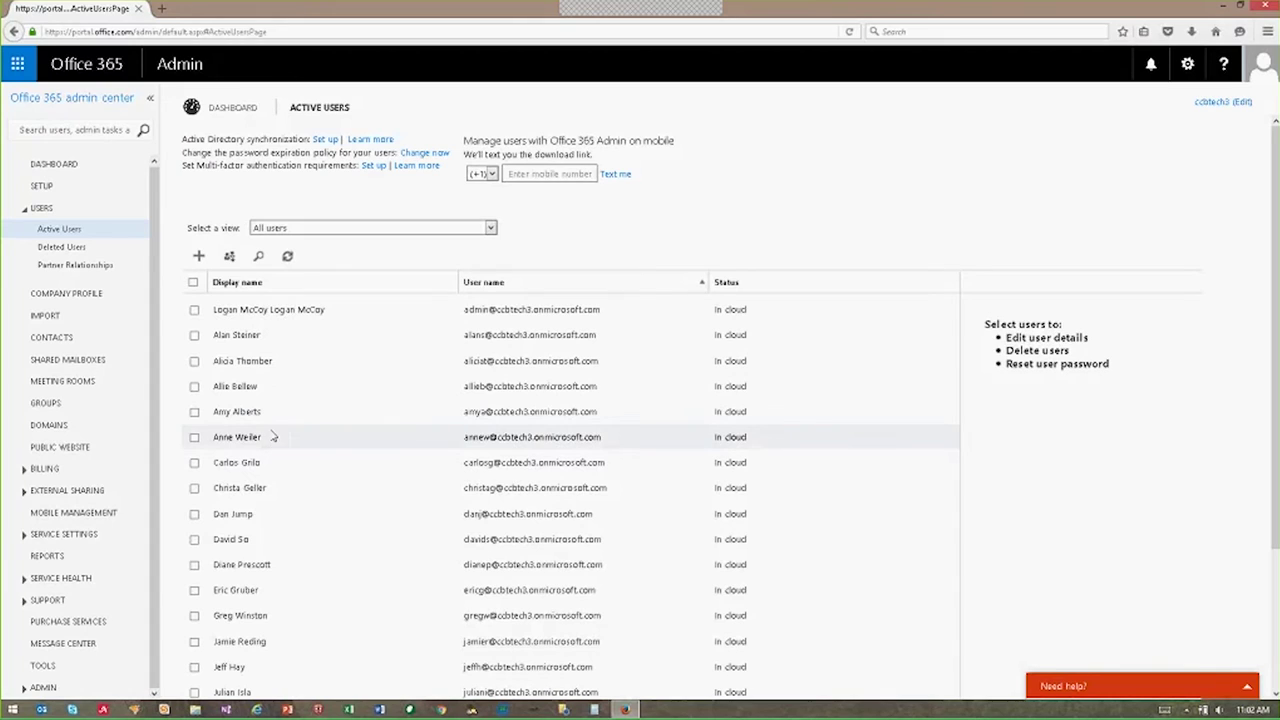
scroll(237, 546, "down", 2)
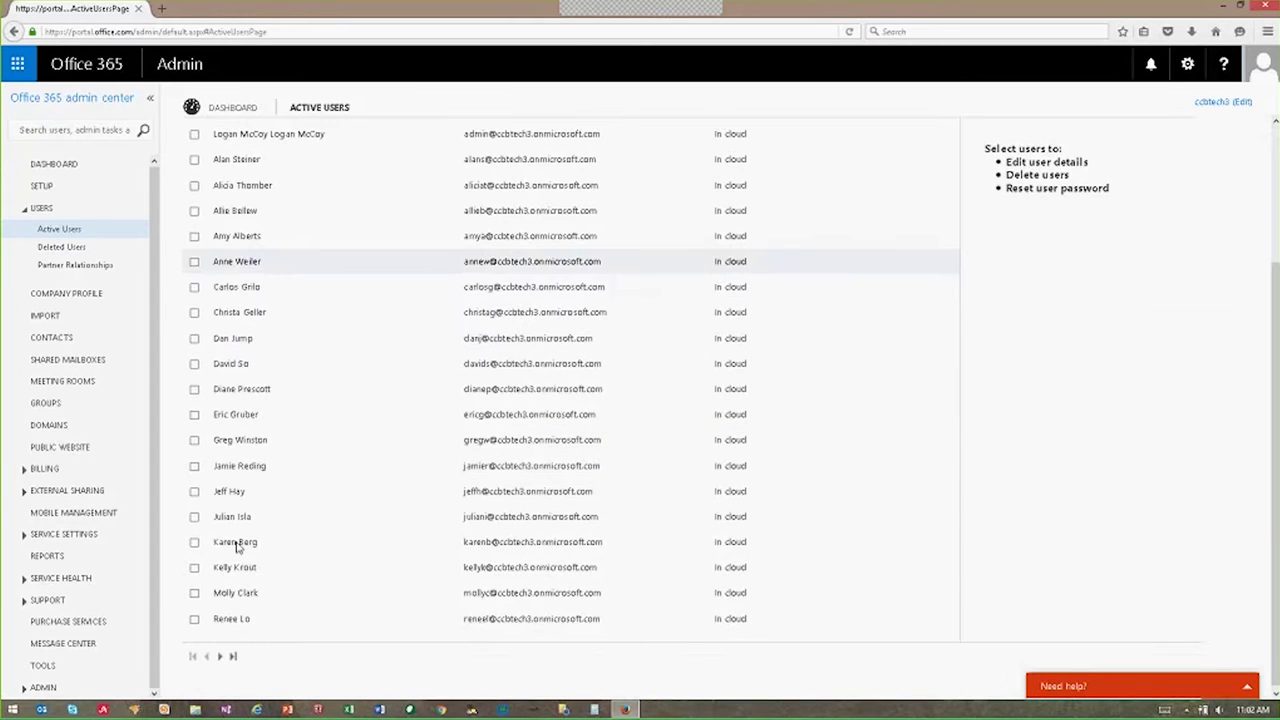
left_click(237, 543)
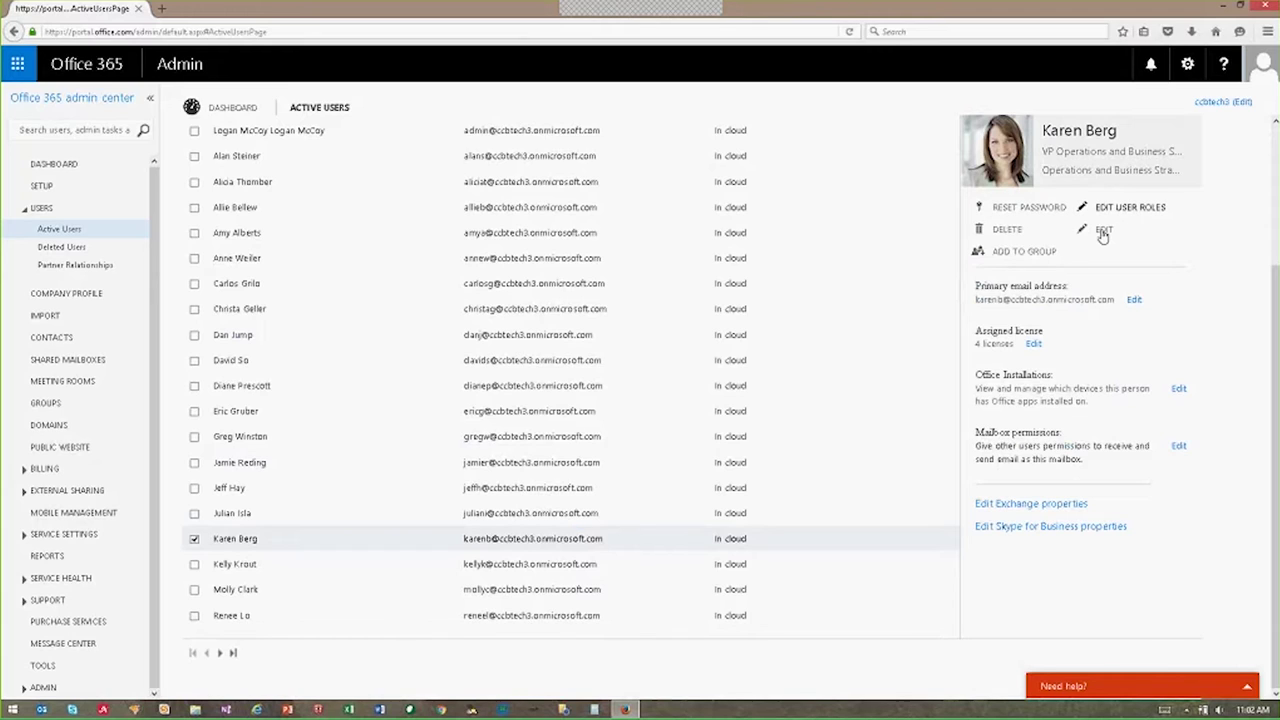
left_click(1013, 233)
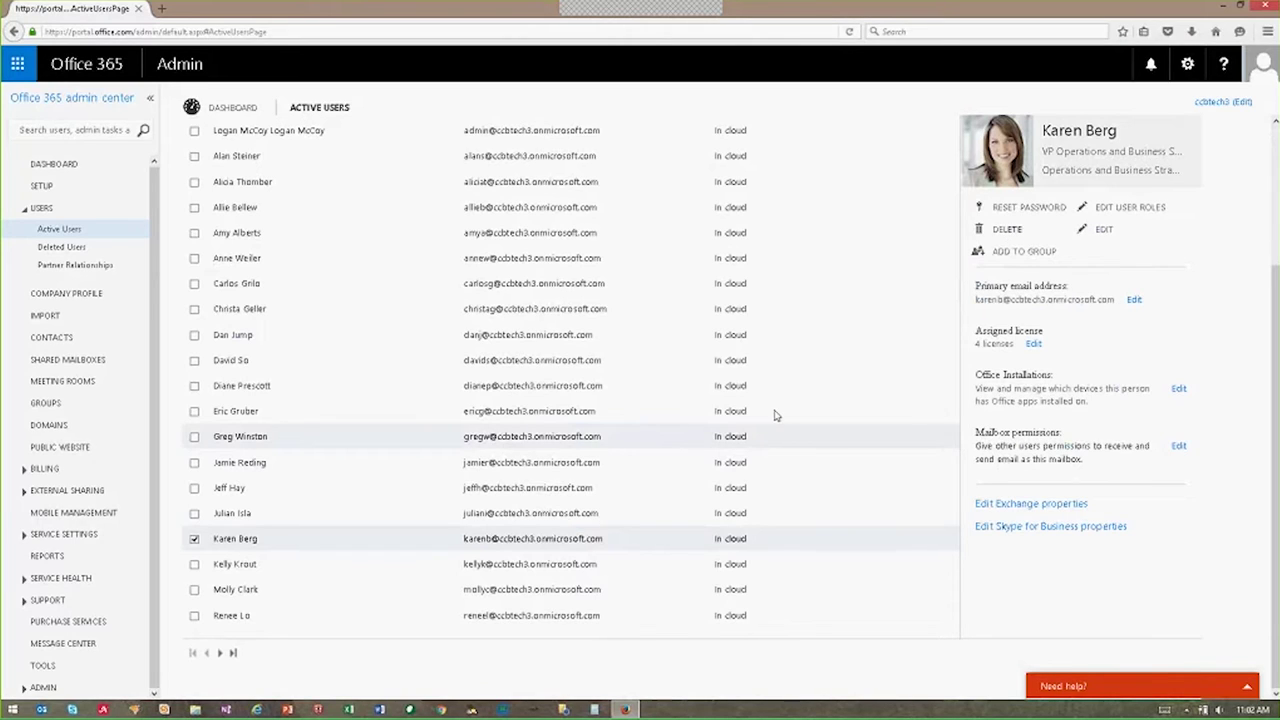
scroll(455, 405, "up", 3)
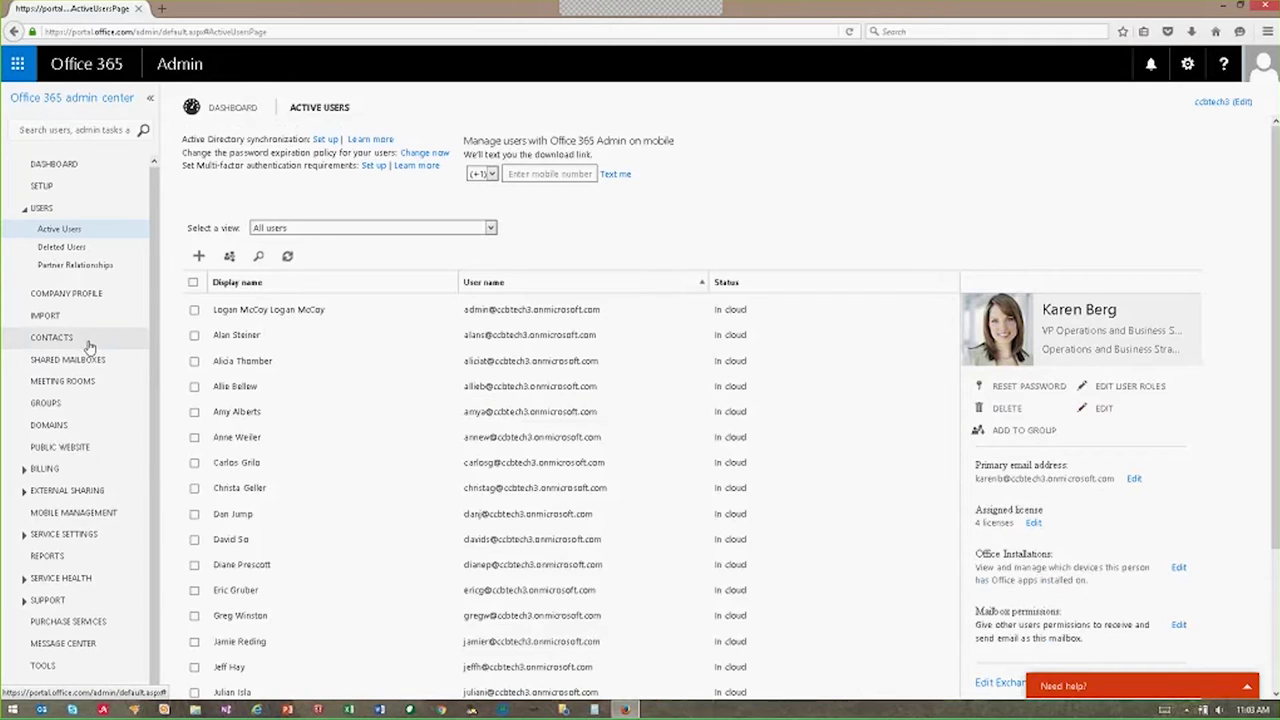
Examine the admin and user purchases in the billing subscriptions and the list of licenses
left_click(26, 470)
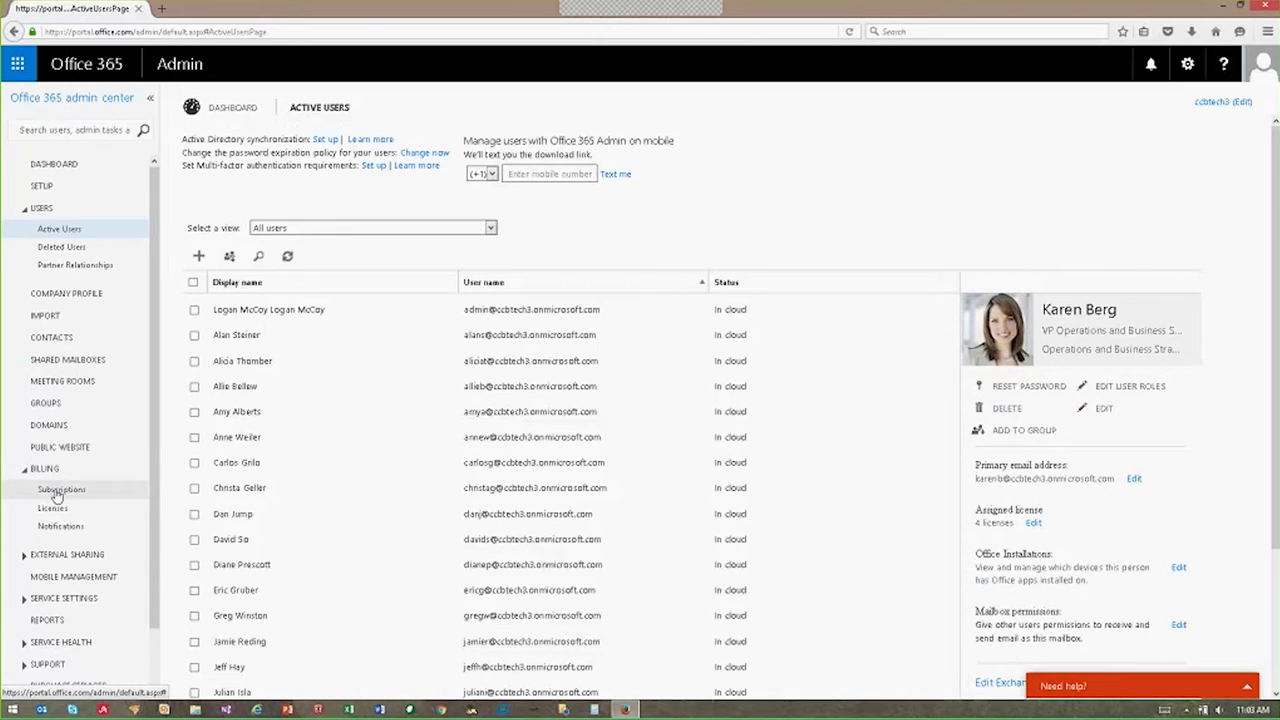
left_click(60, 490)
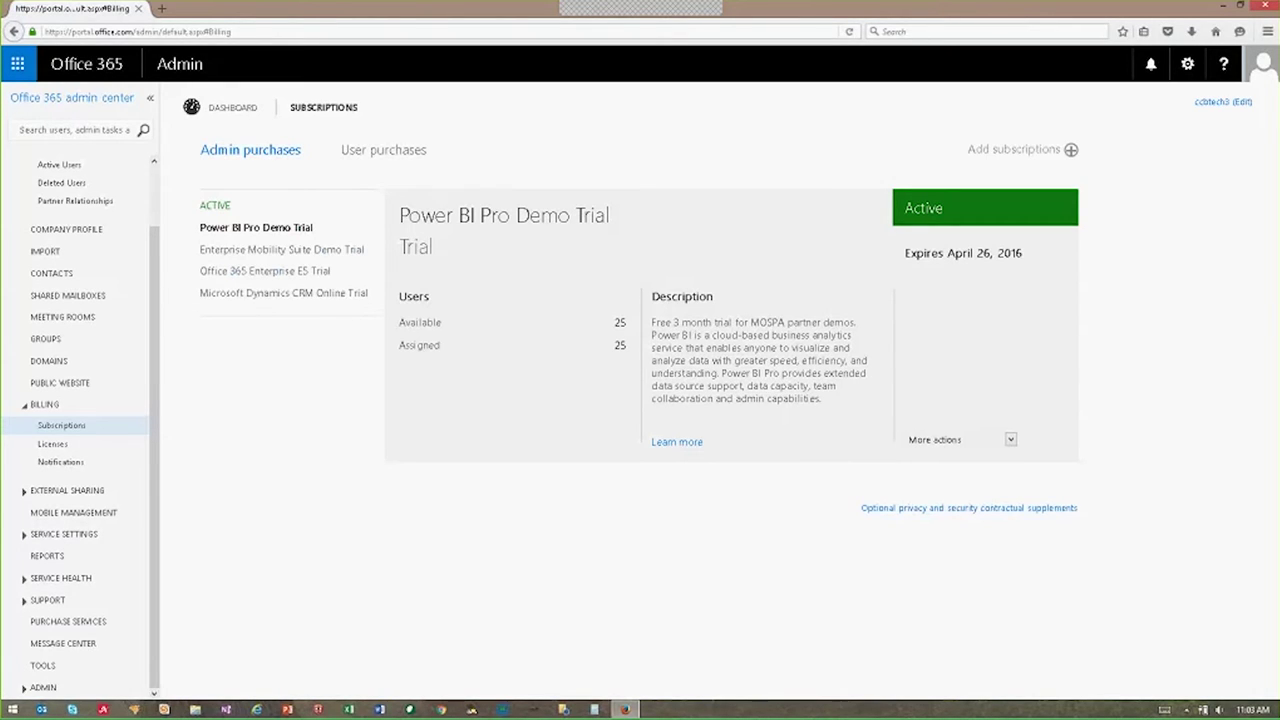
left_click(397, 161)
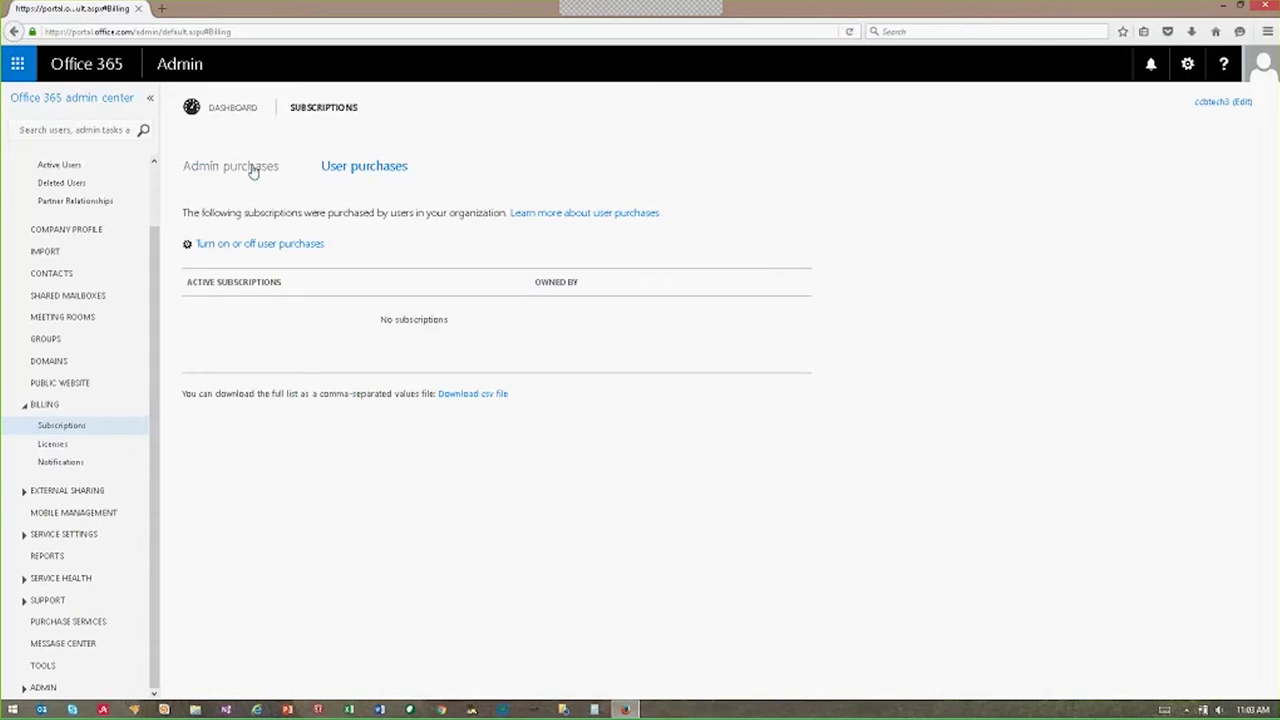
left_click(255, 174)
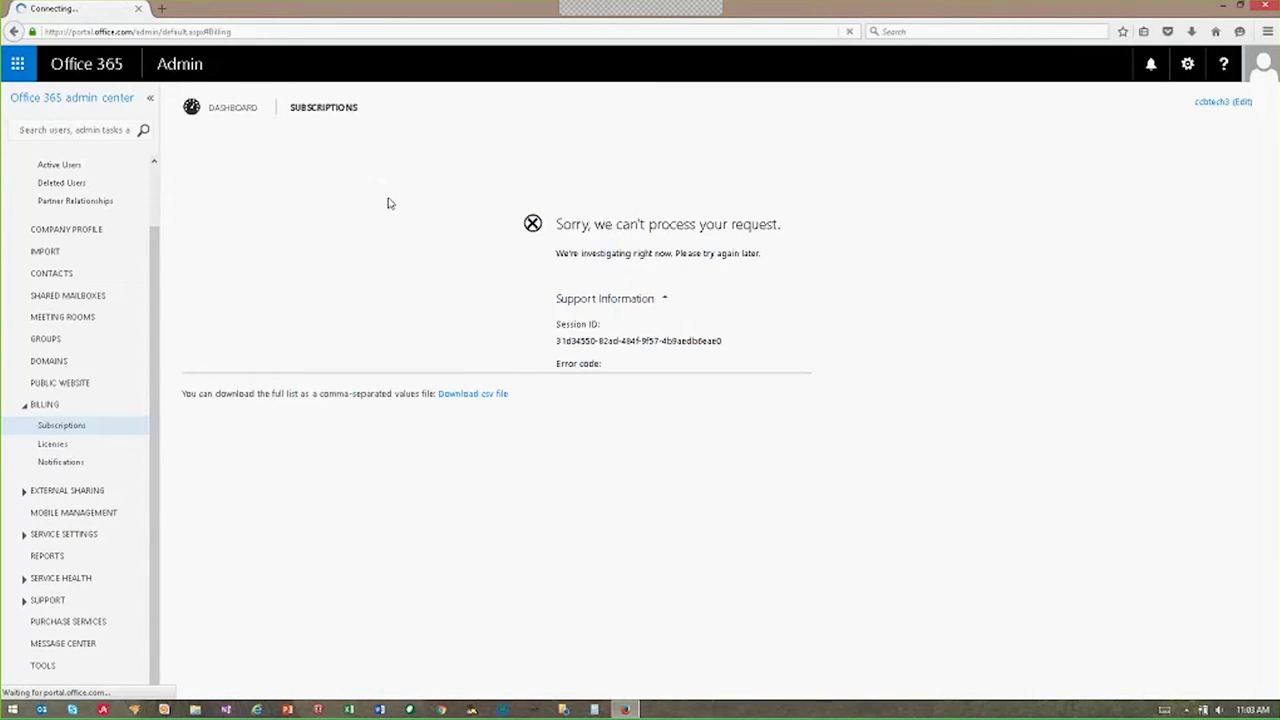
left_click(50, 446)
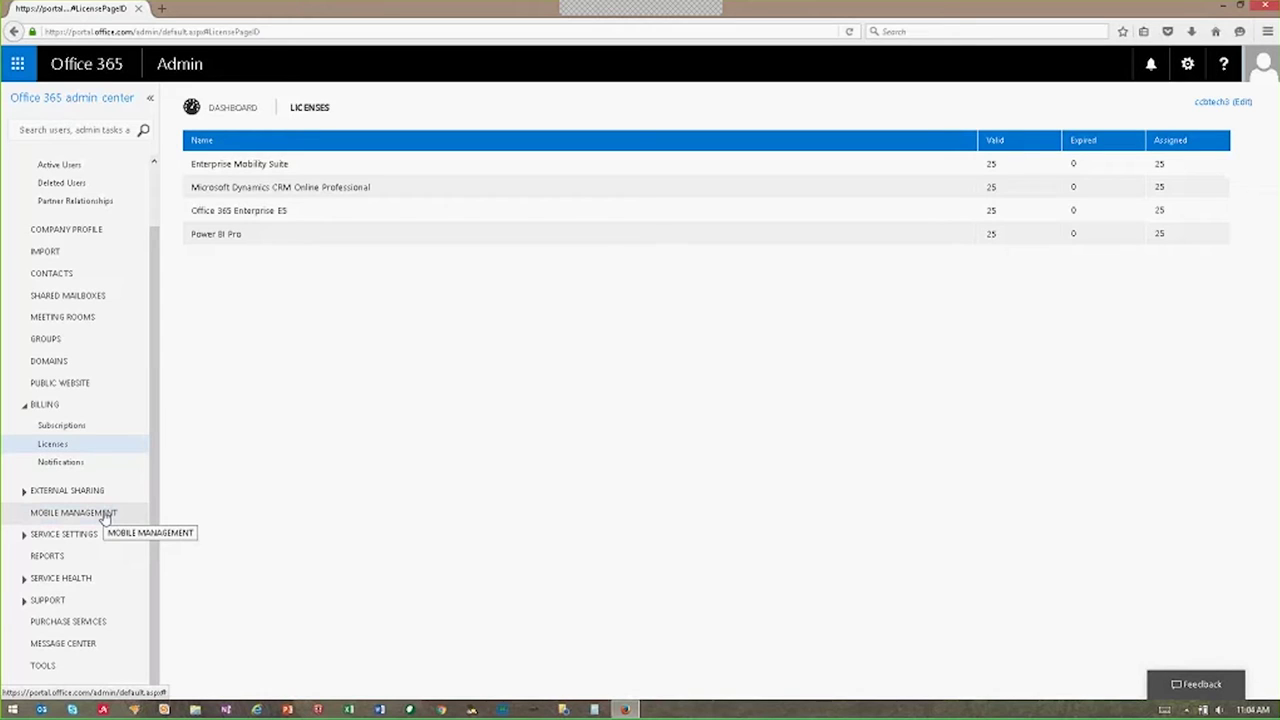
Look through the available reports, including the auditing reports on non-owner mailbox access and mailbox litigation holds
left_click(57, 557)
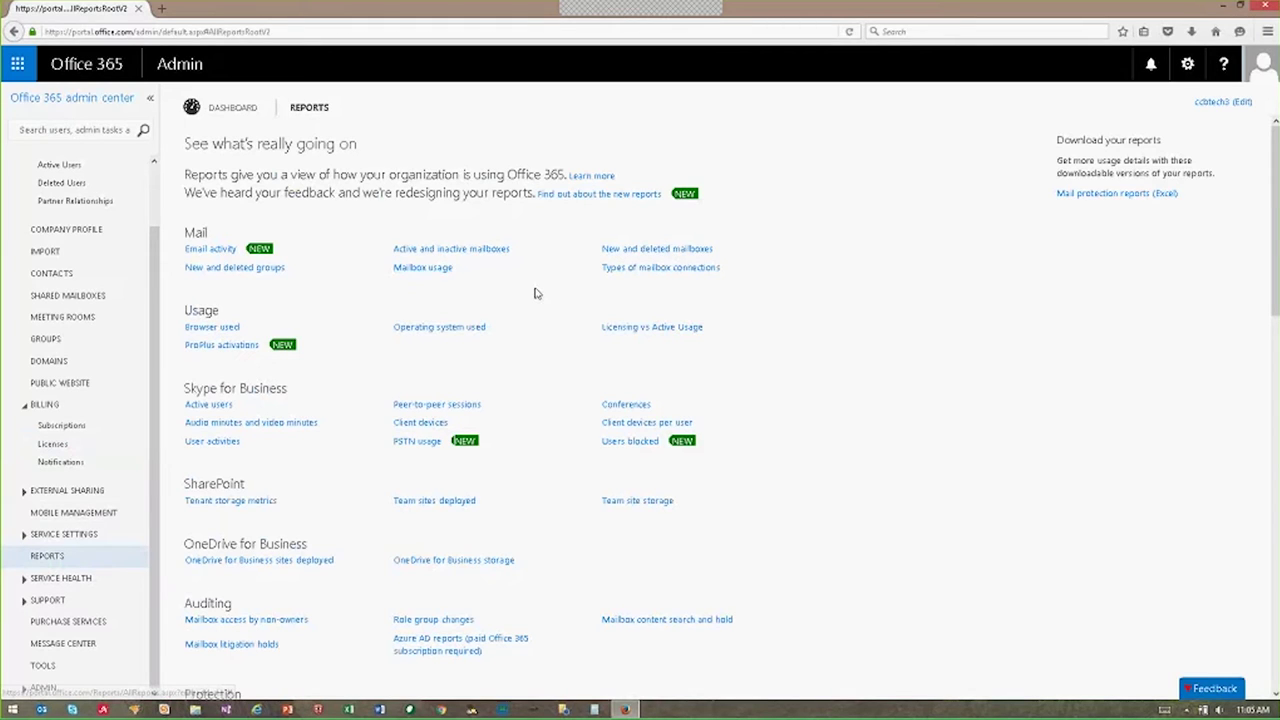
scroll(535, 297, "down", 2)
scroll(535, 318, "down", 1)
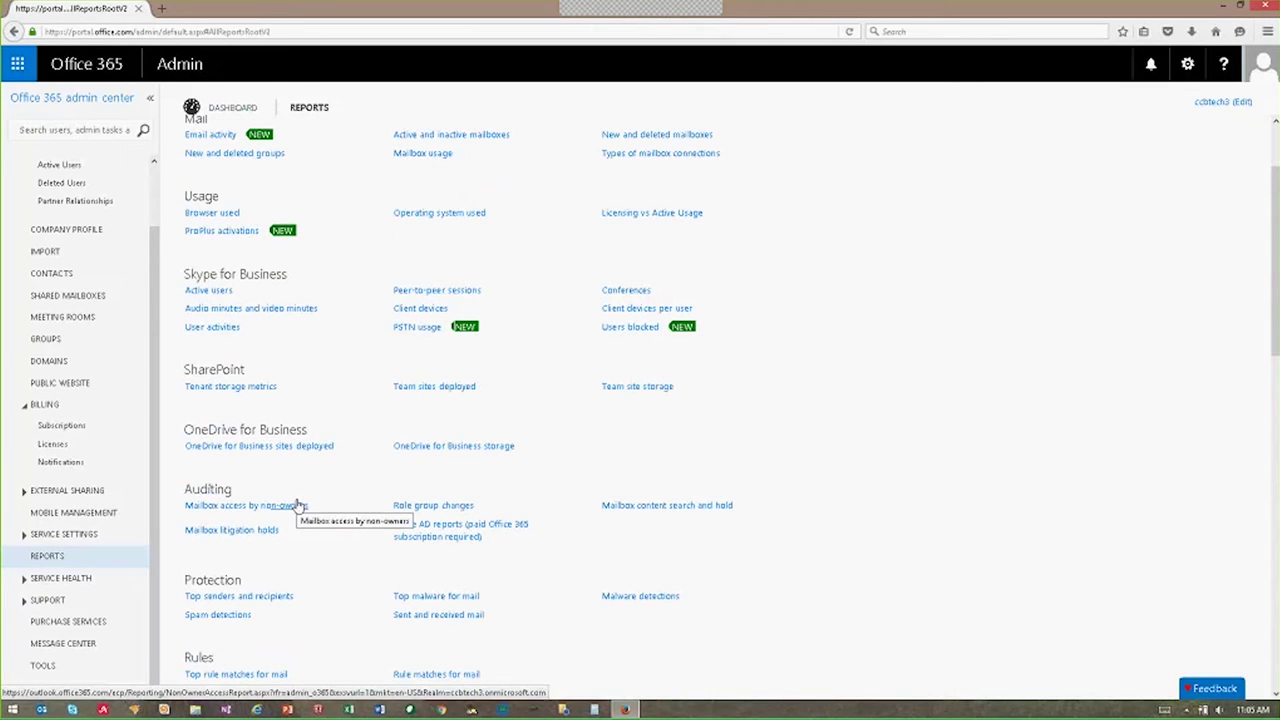
left_click(297, 506)
left_click(236, 532)
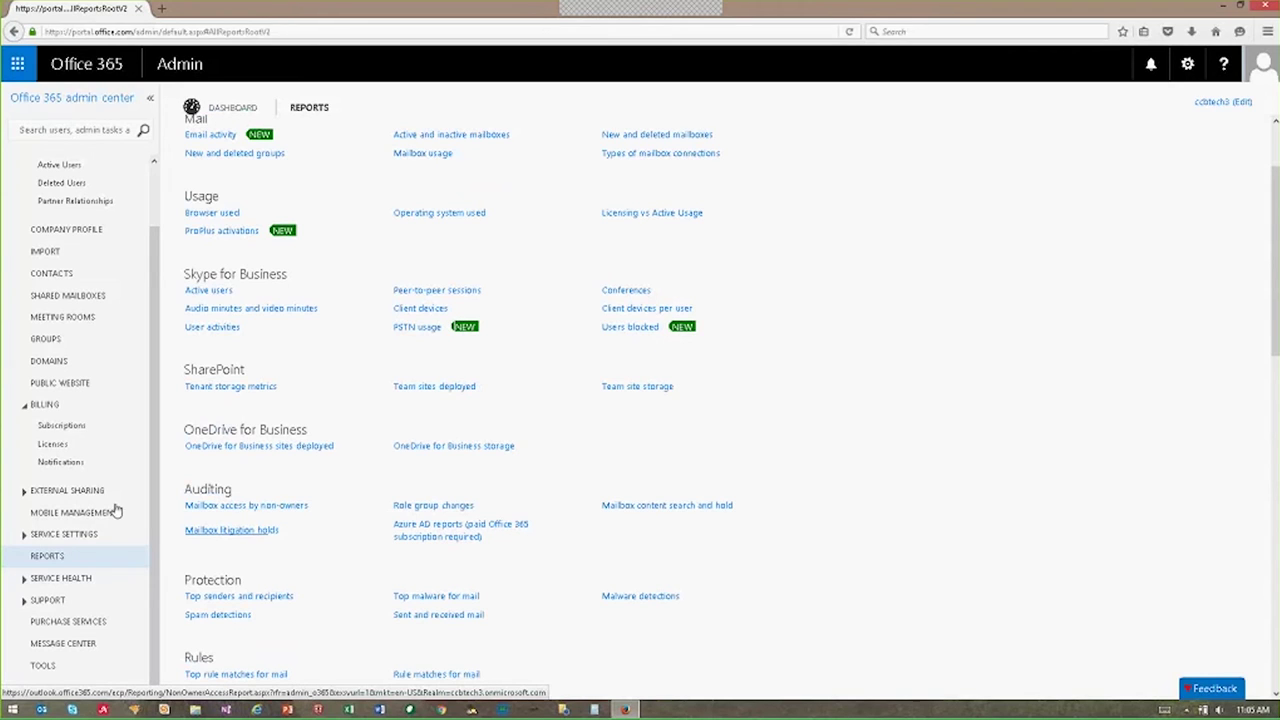
Check the planned maintenance page for service health and the list of support service requests
left_click(26, 580)
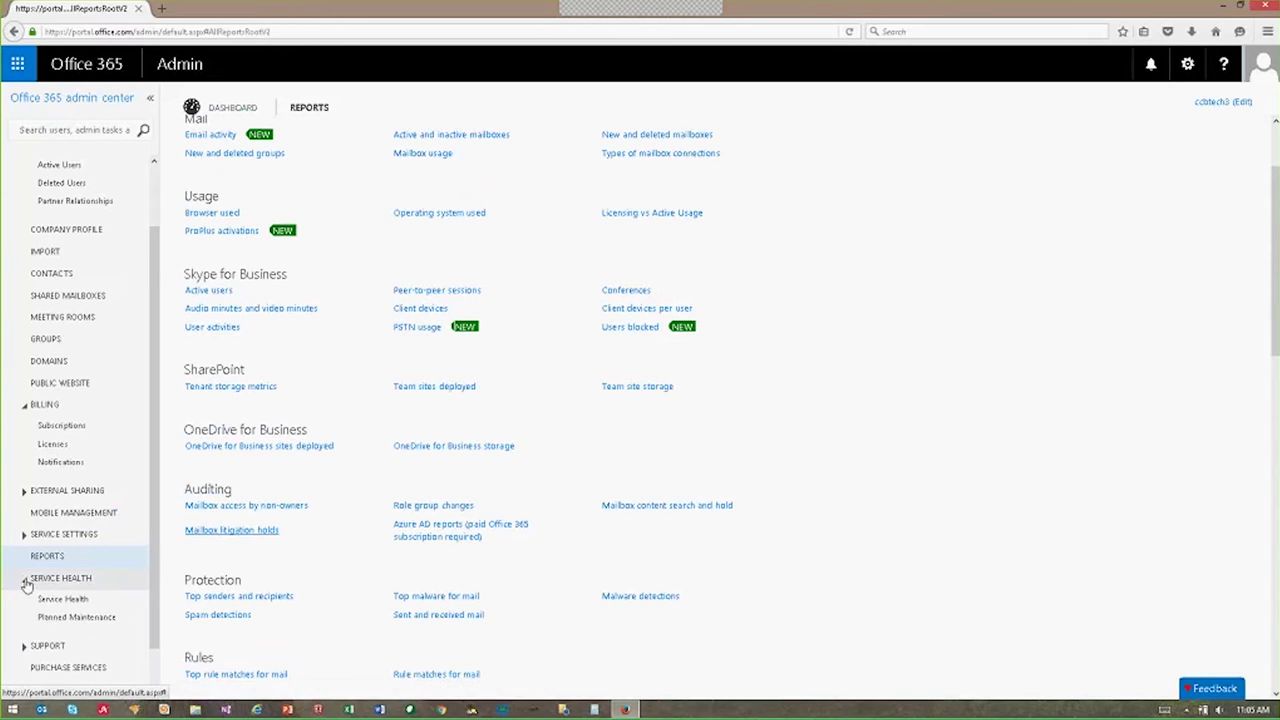
left_click(72, 618)
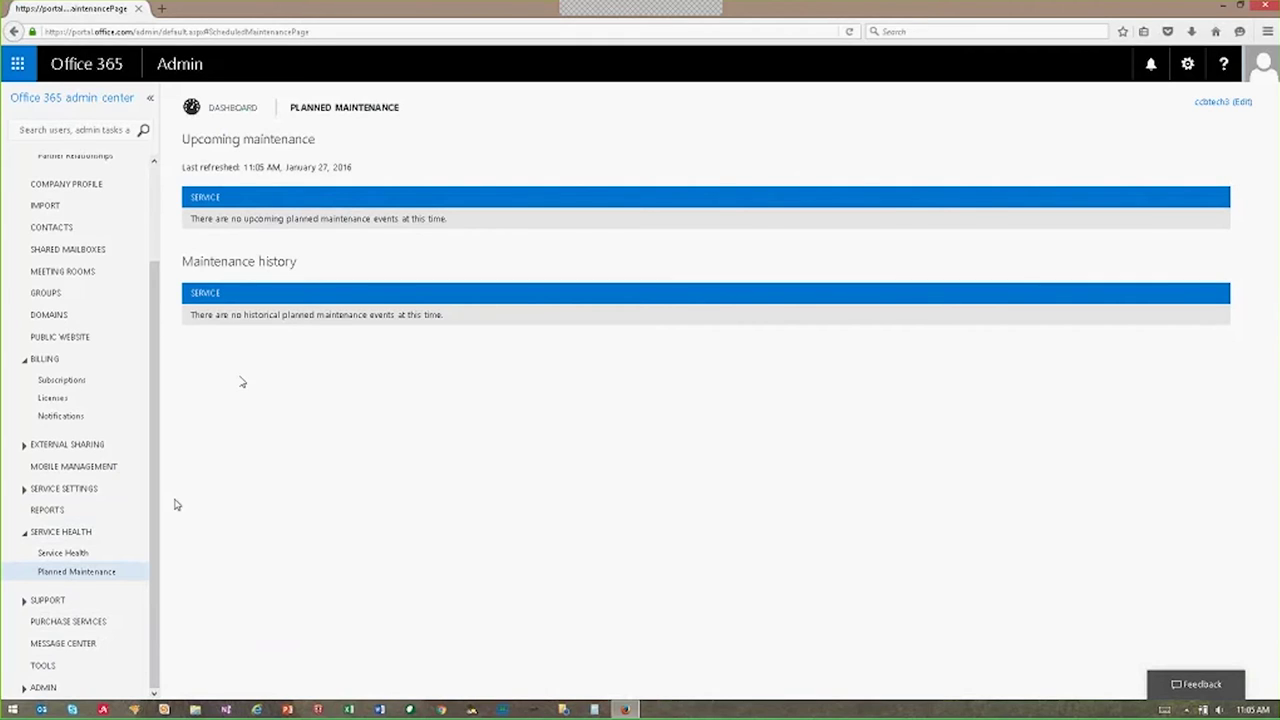
left_click(25, 603)
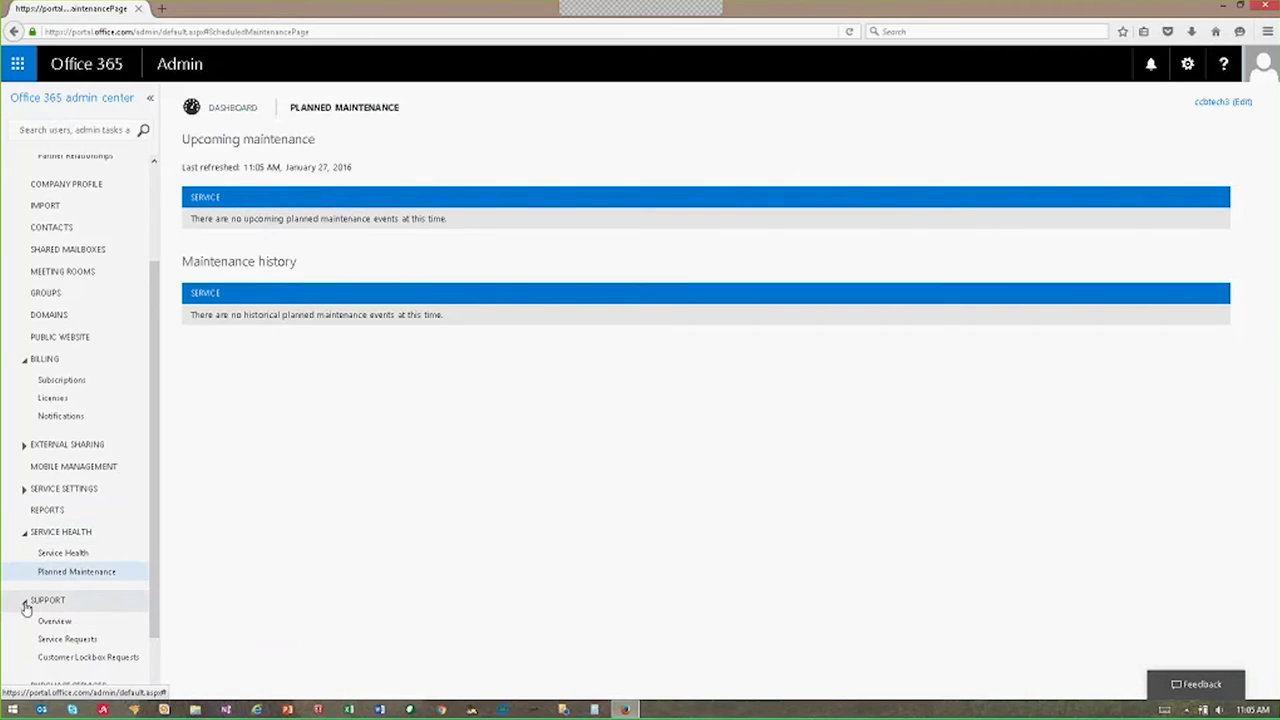
left_click(67, 639)
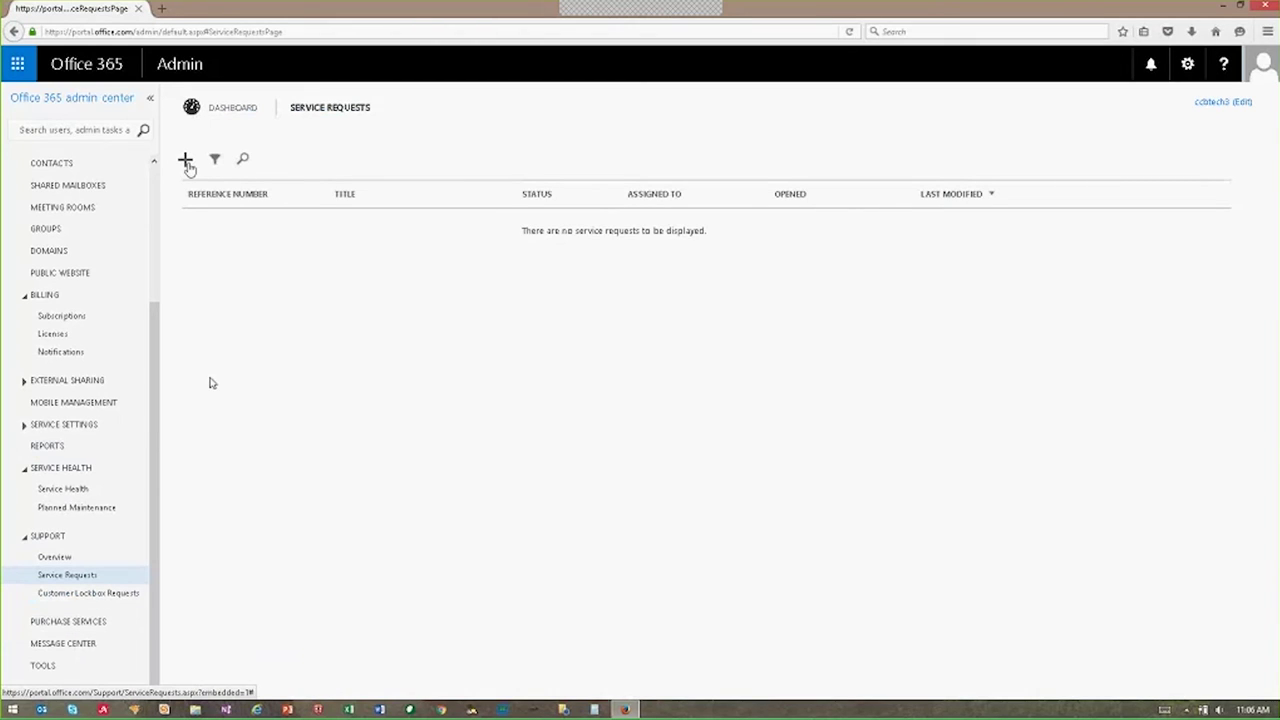
Start a new Billing and product info service request to inspect its Feature options, and return to the support overview without submitting it
left_click(186, 162)
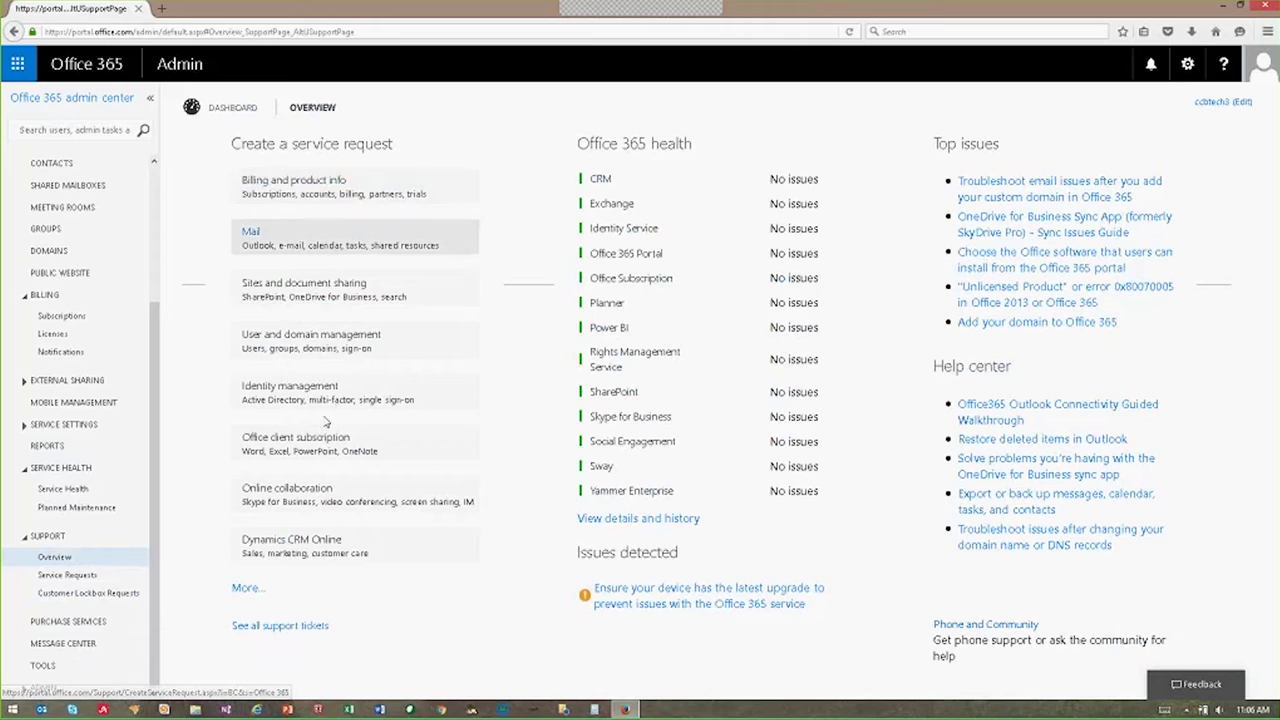
left_click(328, 183)
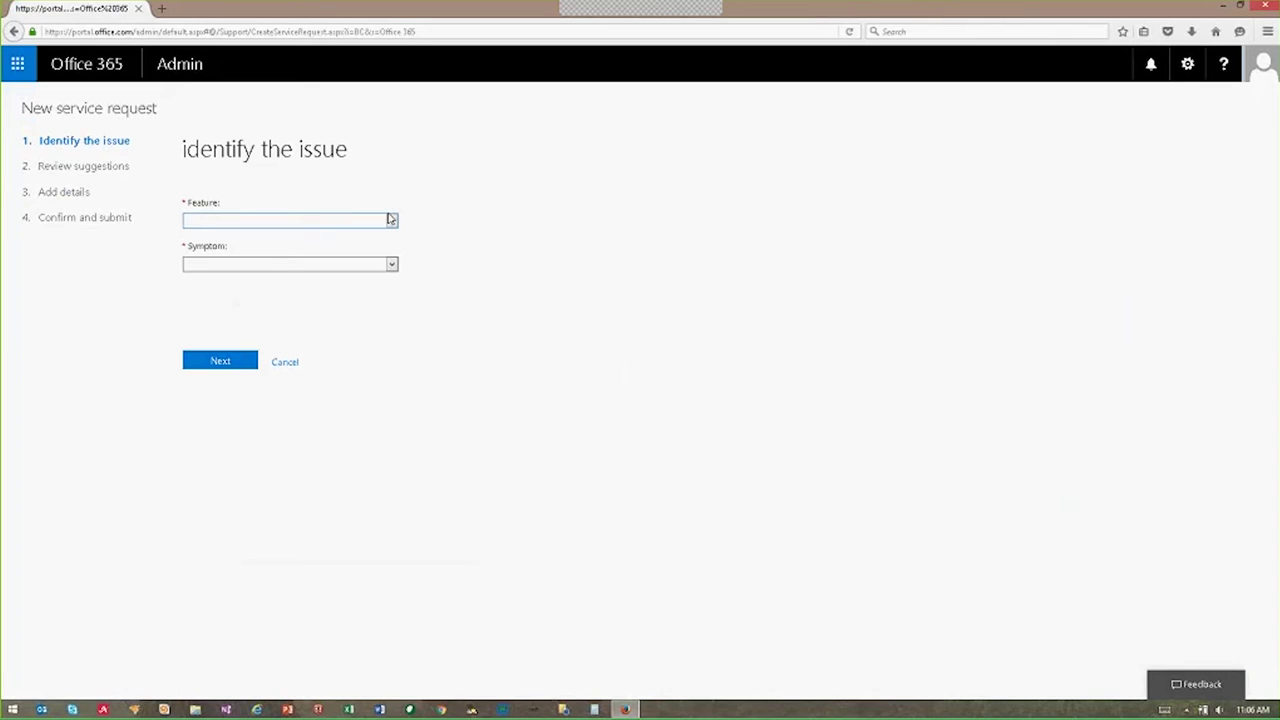
left_click(391, 219)
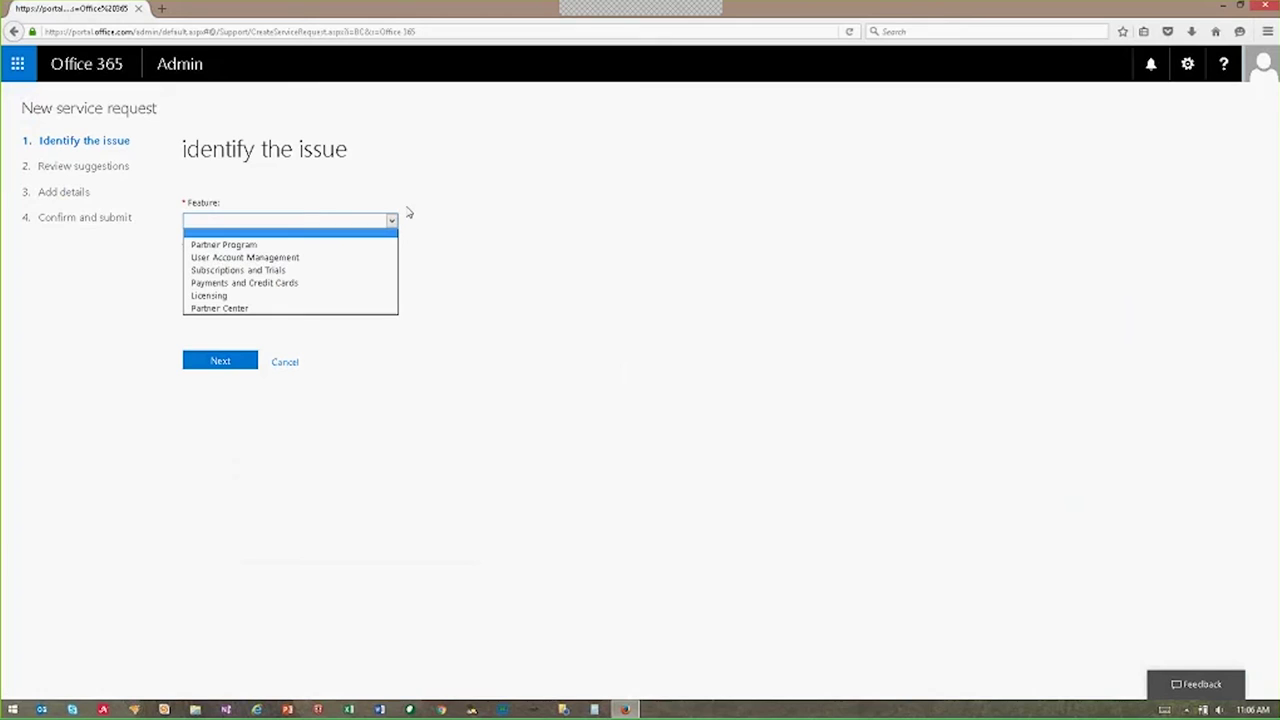
left_click(406, 204)
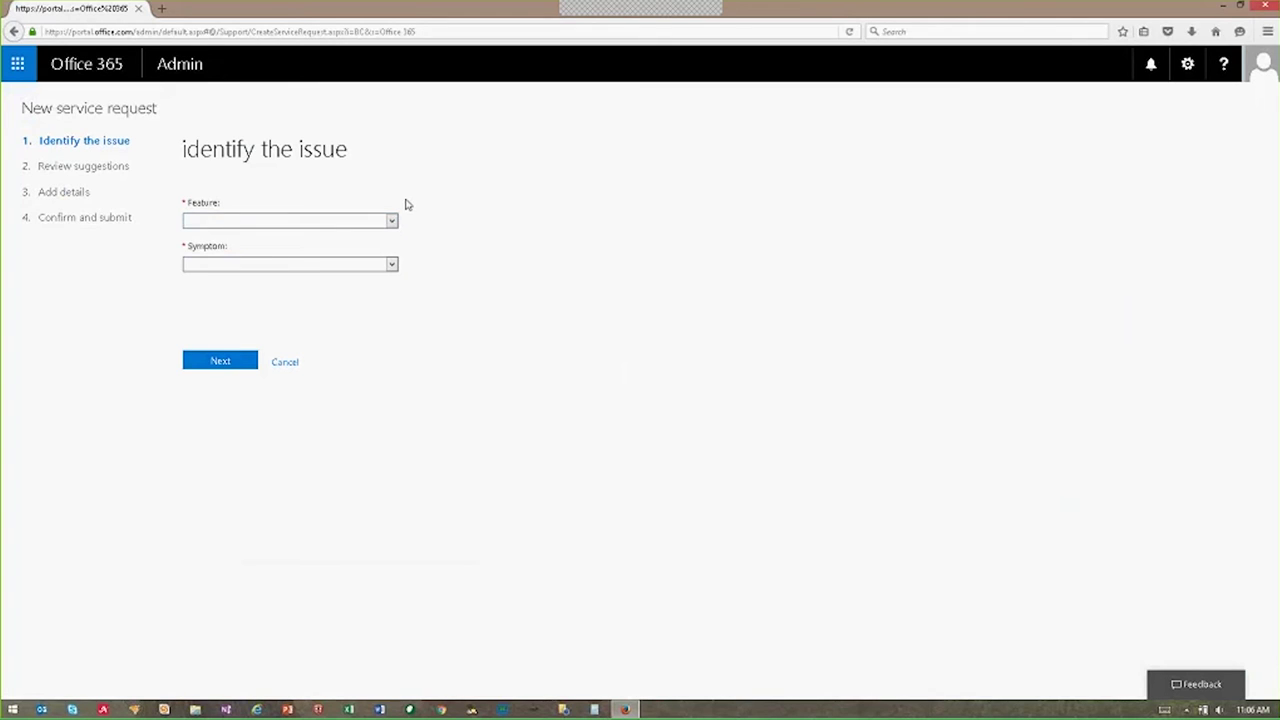
left_click(15, 33)
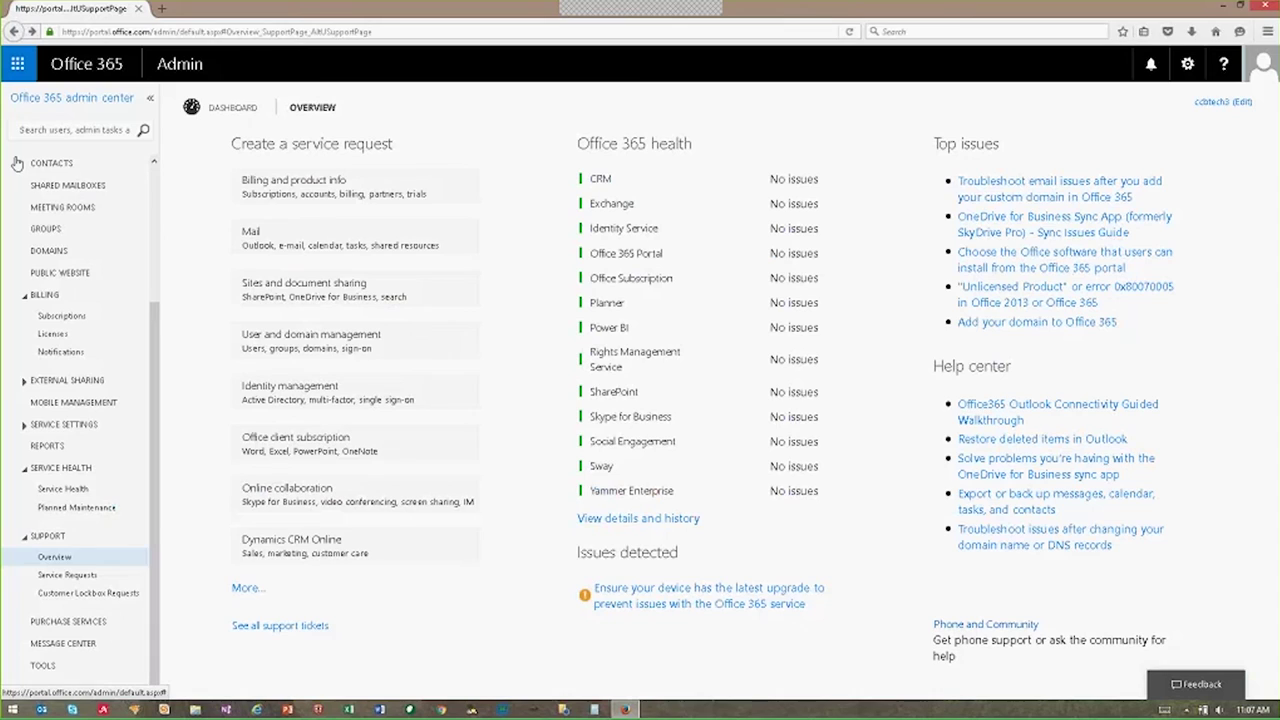
Look over the Enterprise Suite plans offered under purchase services and return to the admin center
left_click(100, 621)
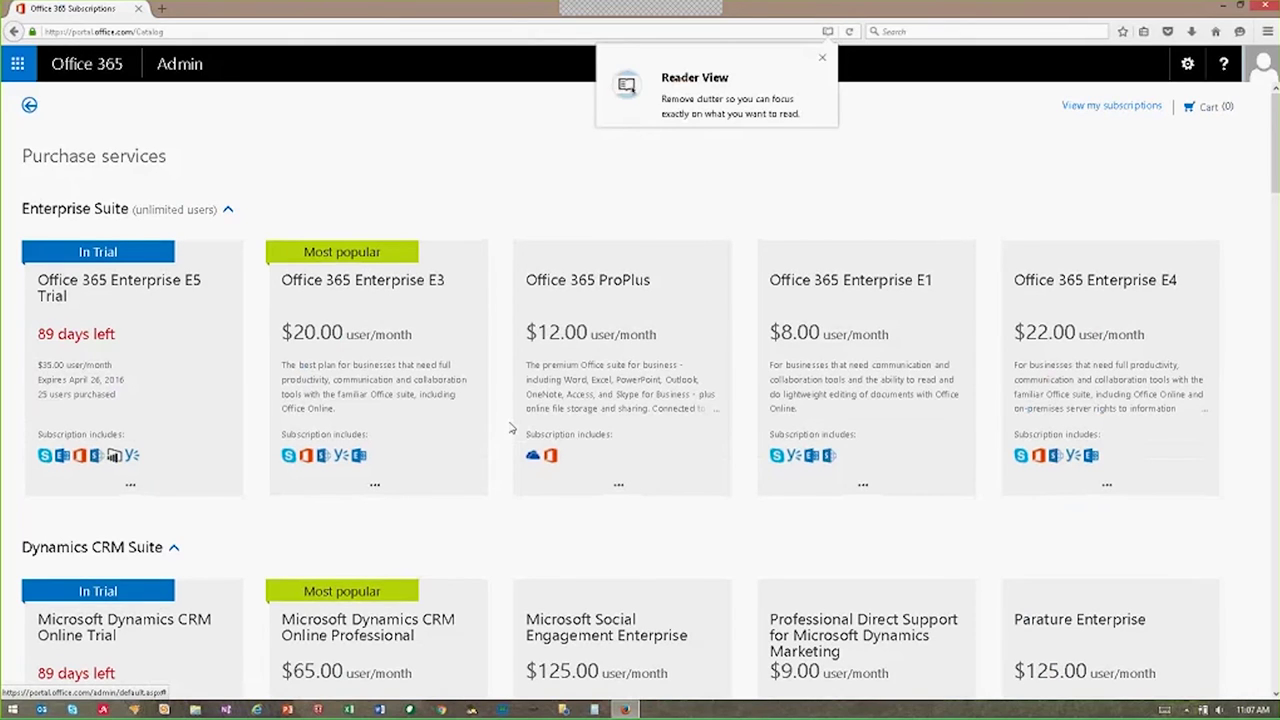
mouse_move(598, 363)
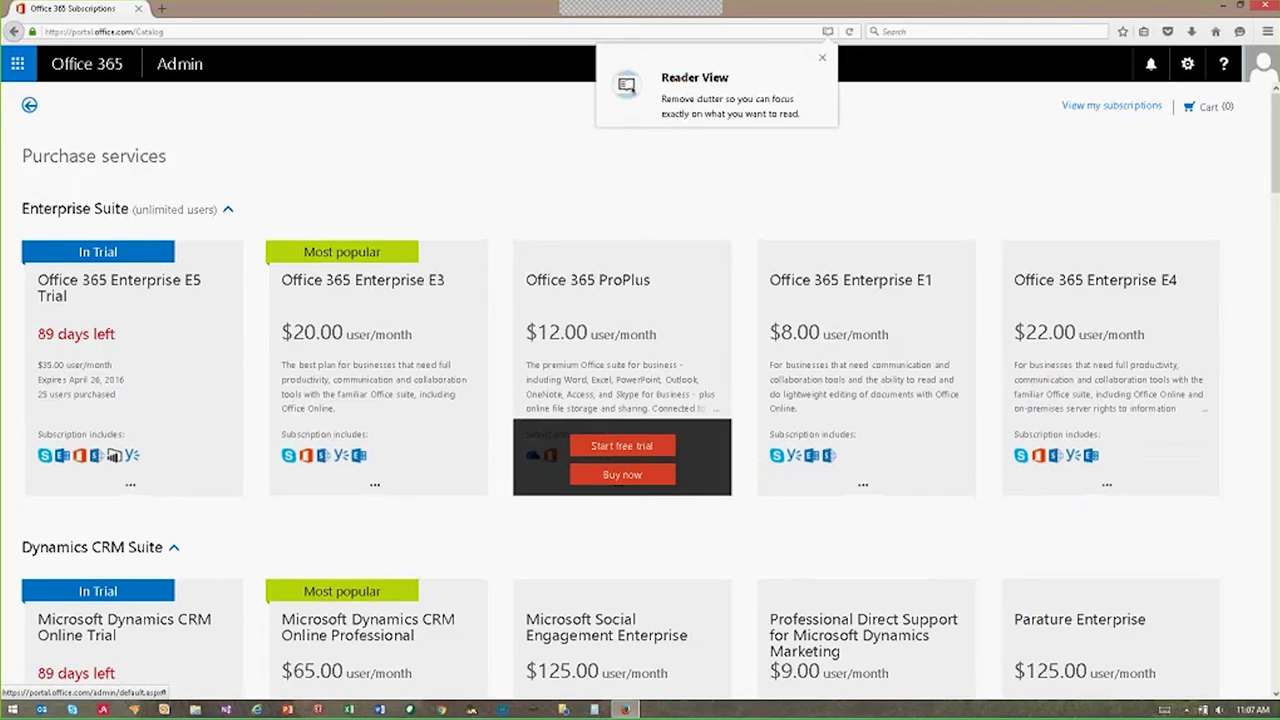
left_click(440, 339)
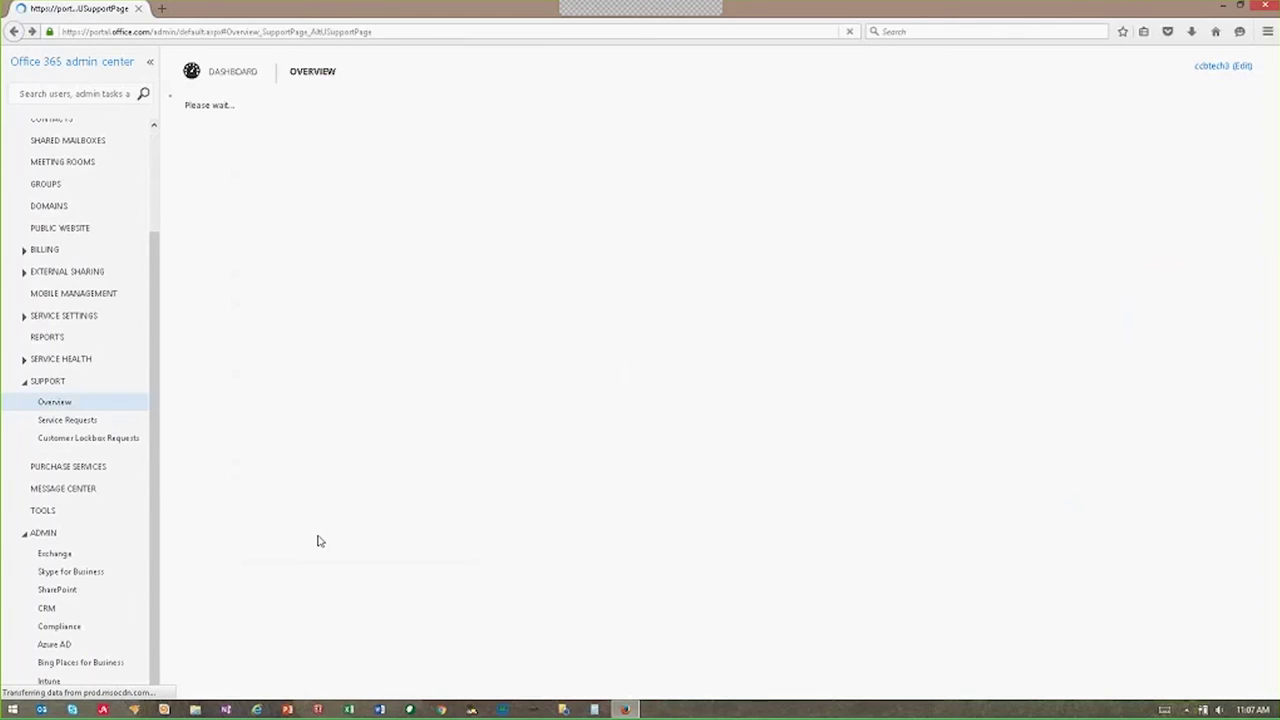
Open the Exchange admin center from the admin center's list of service-specific admin sites
left_click(55, 554)
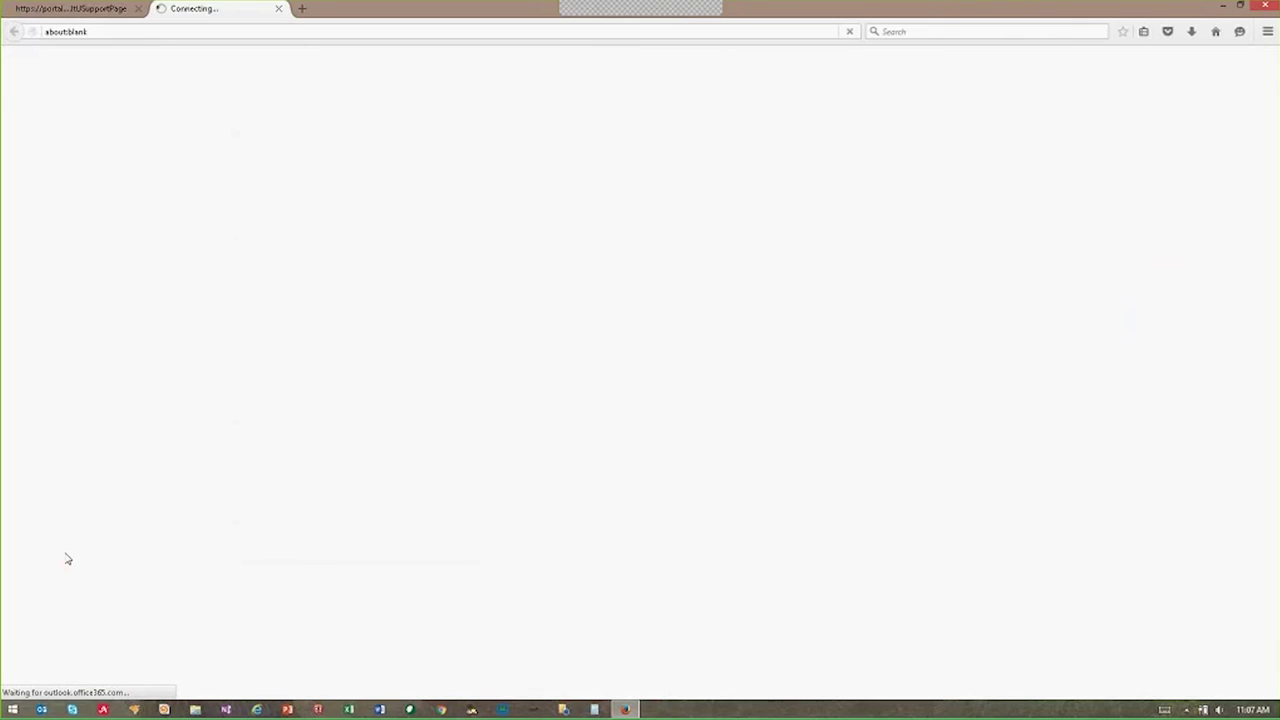